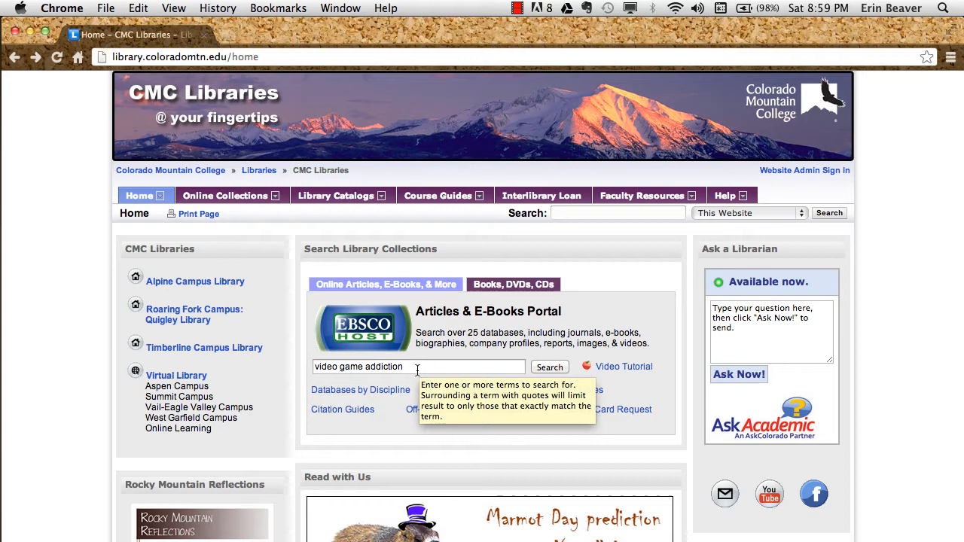
# - Place the cursor in the article search box holding 'video game addiction'
pyautogui.click(419, 367)
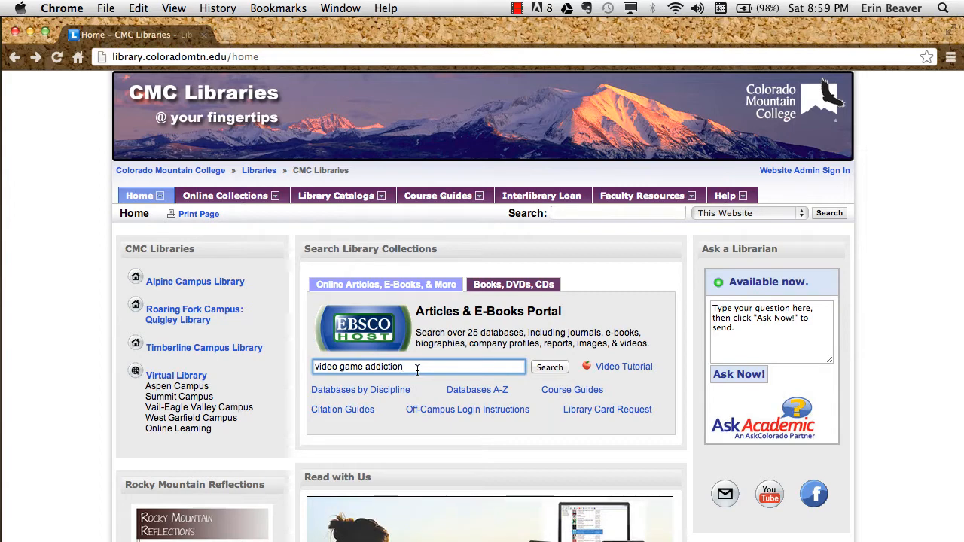
# - Run the 'video game addiction' search and view the first article's detailed record
pyautogui.click(549, 366)
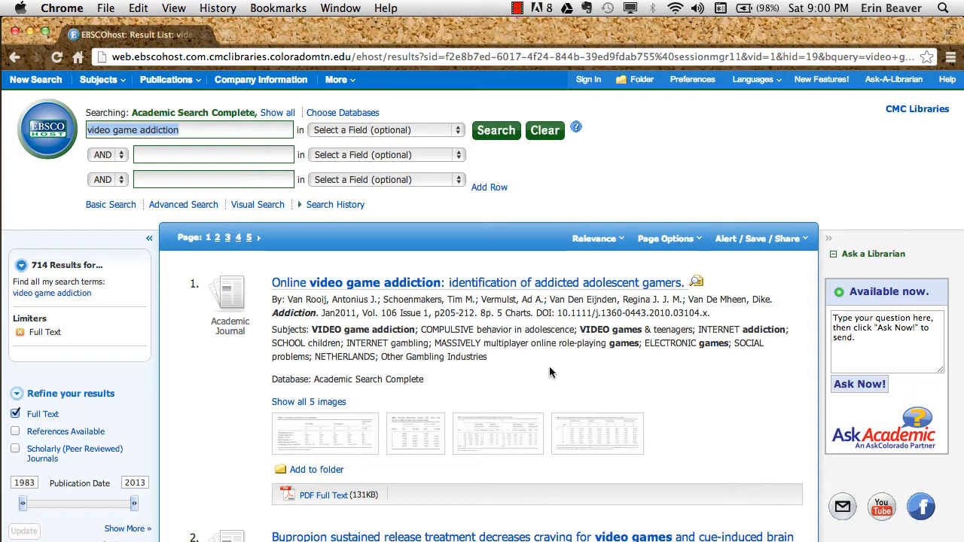
pyautogui.click(491, 285)
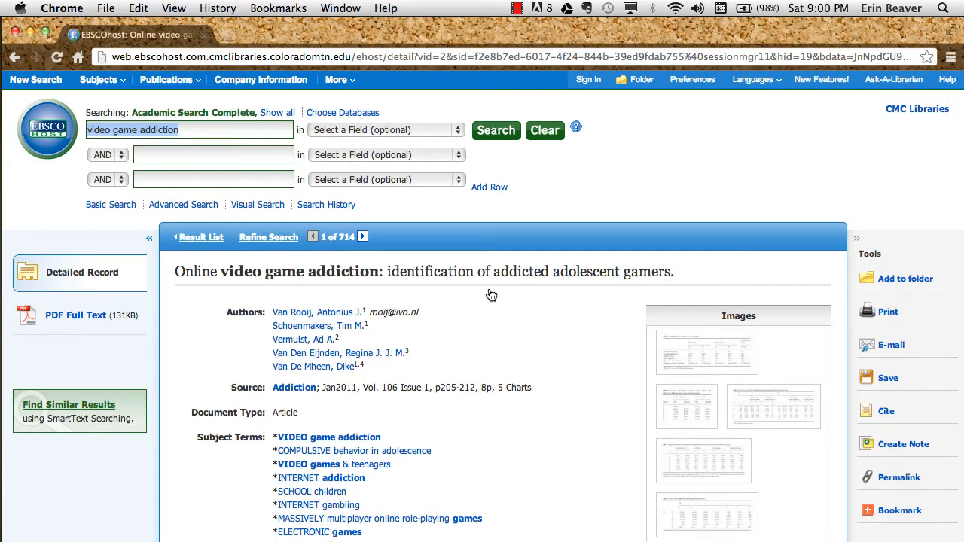
pyautogui.scroll(-3, 485, 408)
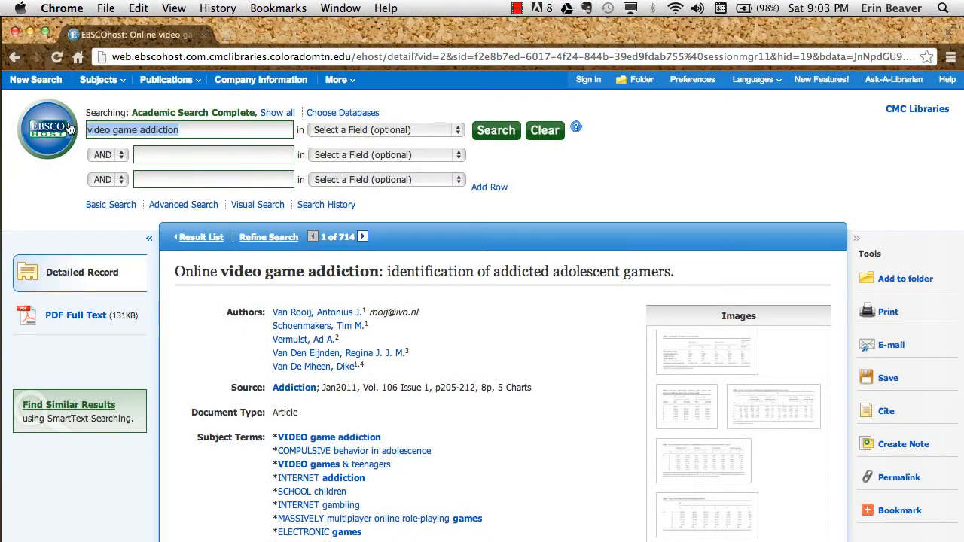
# - Choose Academic Search Complete as the only database to search
pyautogui.click(343, 113)
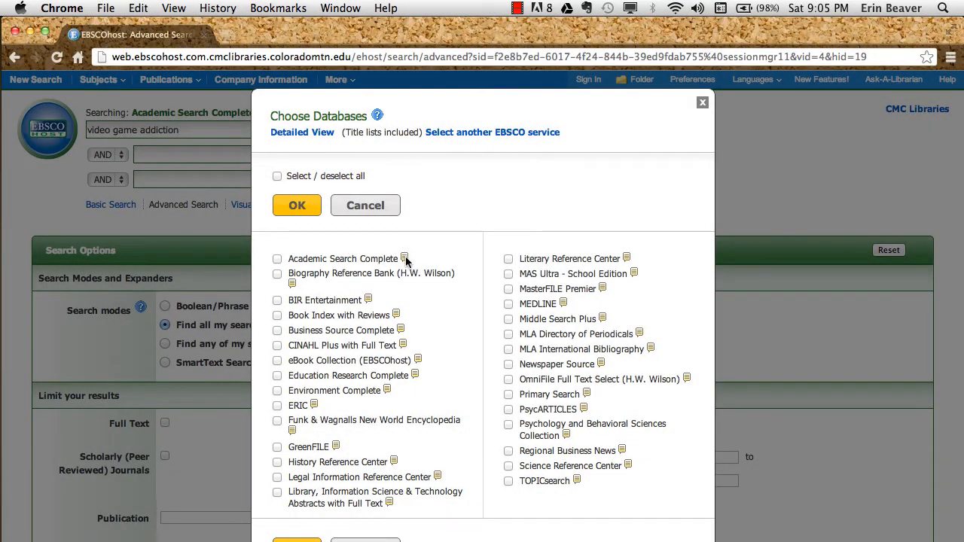
pyautogui.moveTo(405, 258)
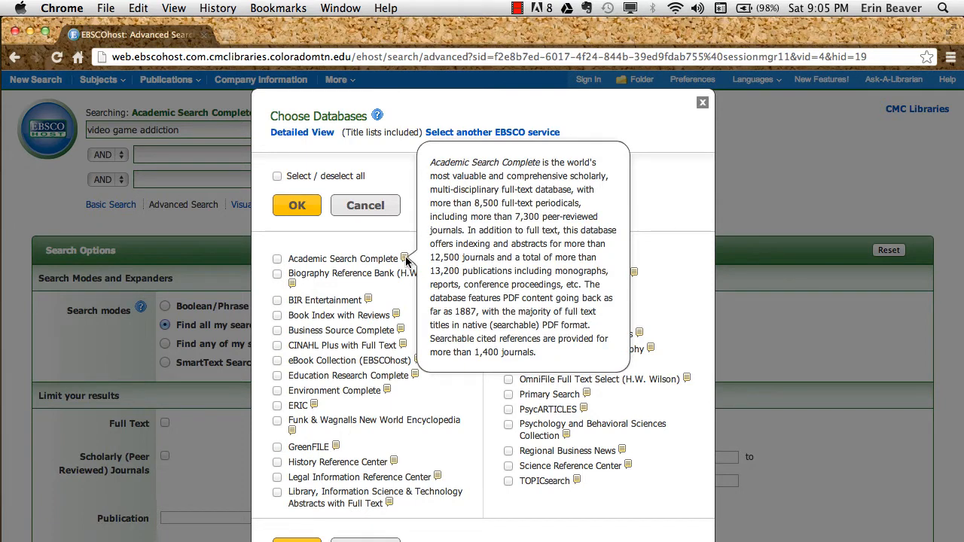
pyautogui.click(277, 259)
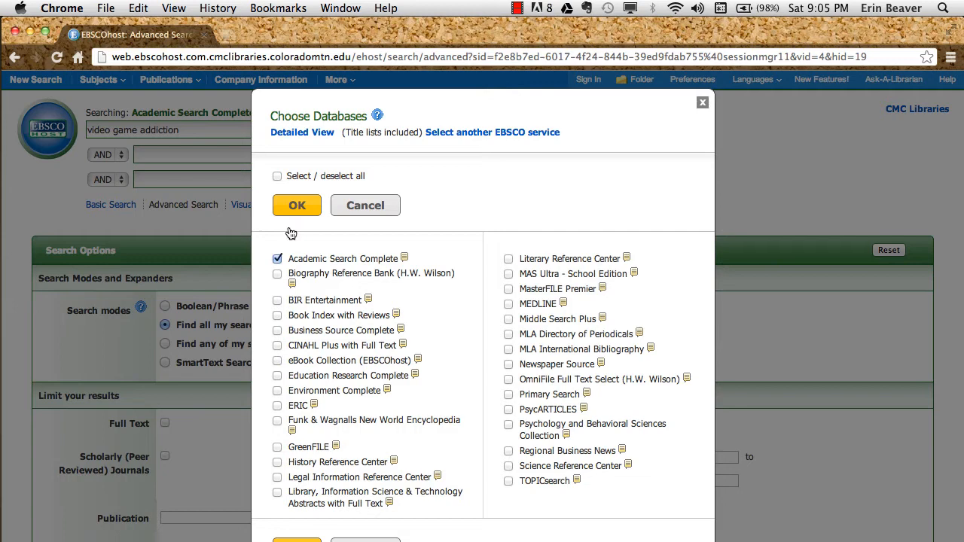
pyautogui.click(298, 206)
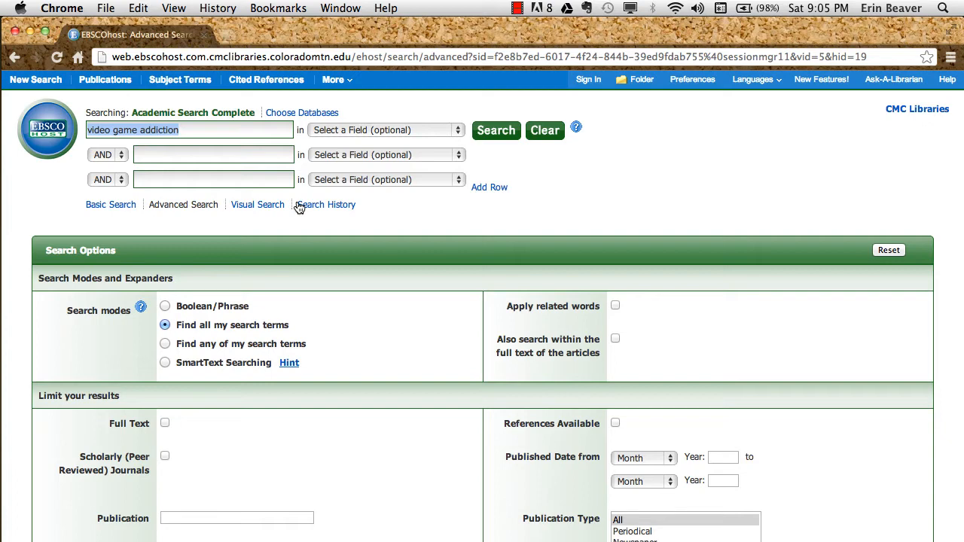
# - Browse the Subject Terms thesaurus for terms beginning with 'Censorship'
pyautogui.click(180, 80)
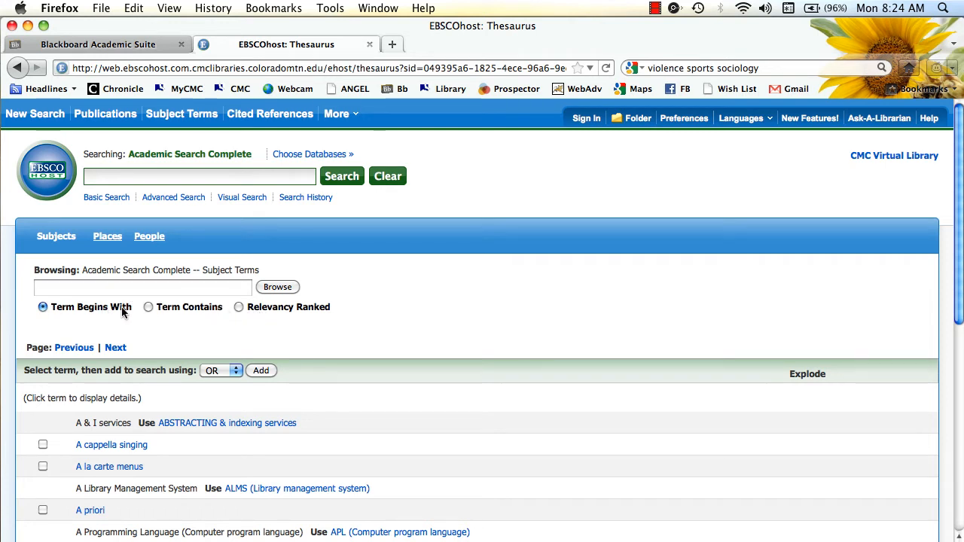
pyautogui.click(72, 289)
pyautogui.write('c')
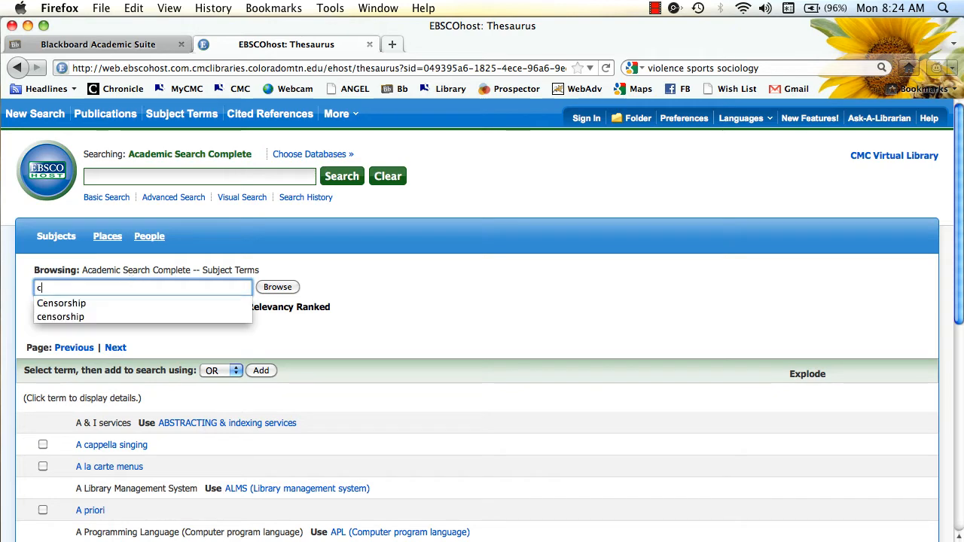
pyautogui.write('ensorship')
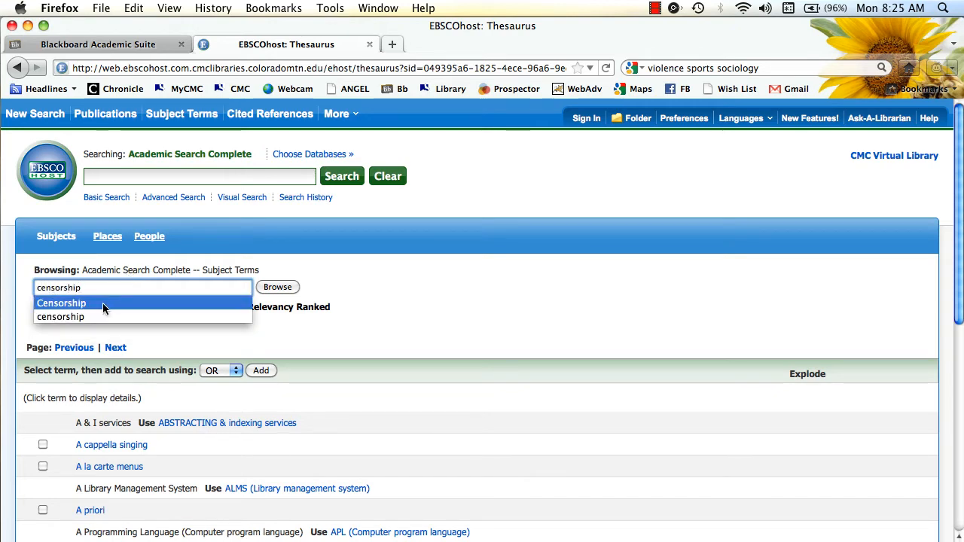
pyautogui.click(62, 303)
pyautogui.click(278, 287)
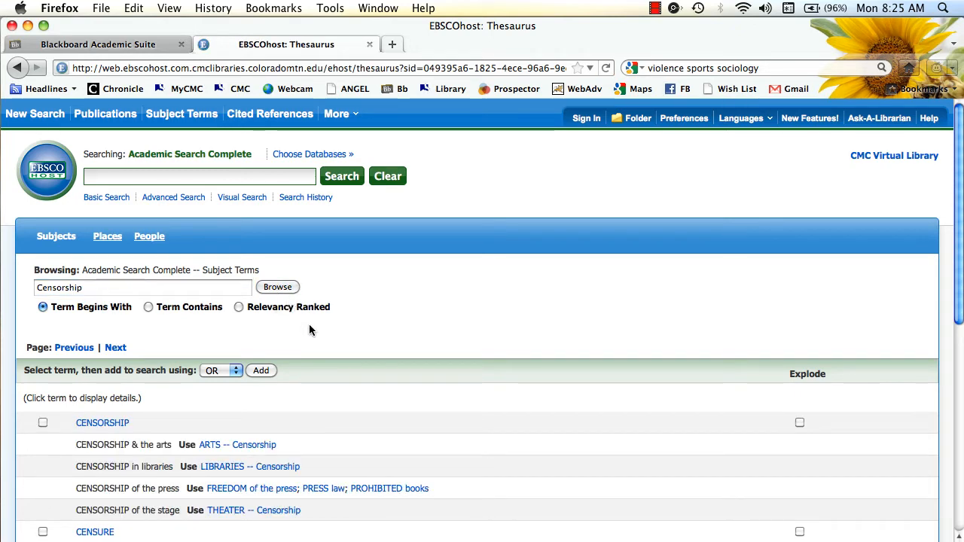
pyautogui.scroll(-2, 133, 402)
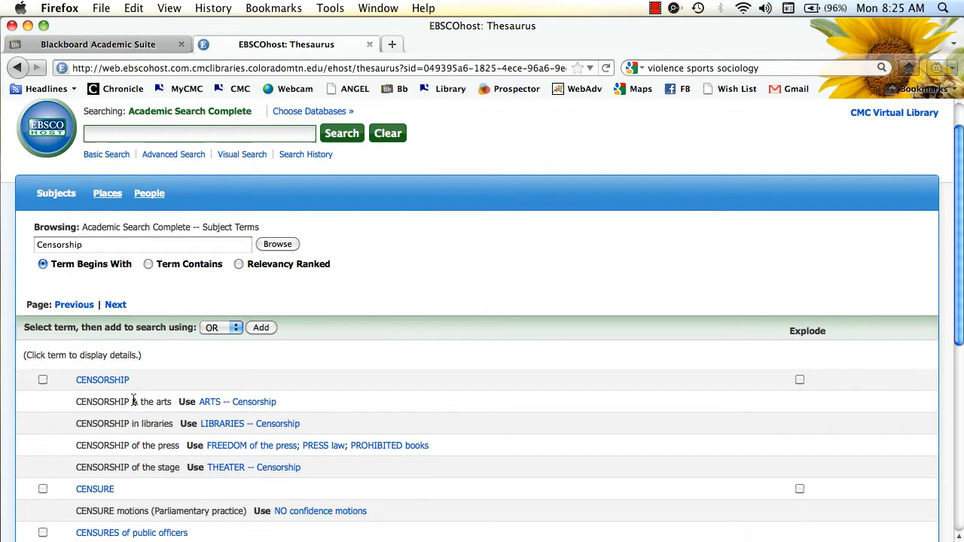
pyautogui.scroll(-1, 134, 401)
pyautogui.scroll(-2, 133, 401)
pyautogui.scroll(-2, 133, 401)
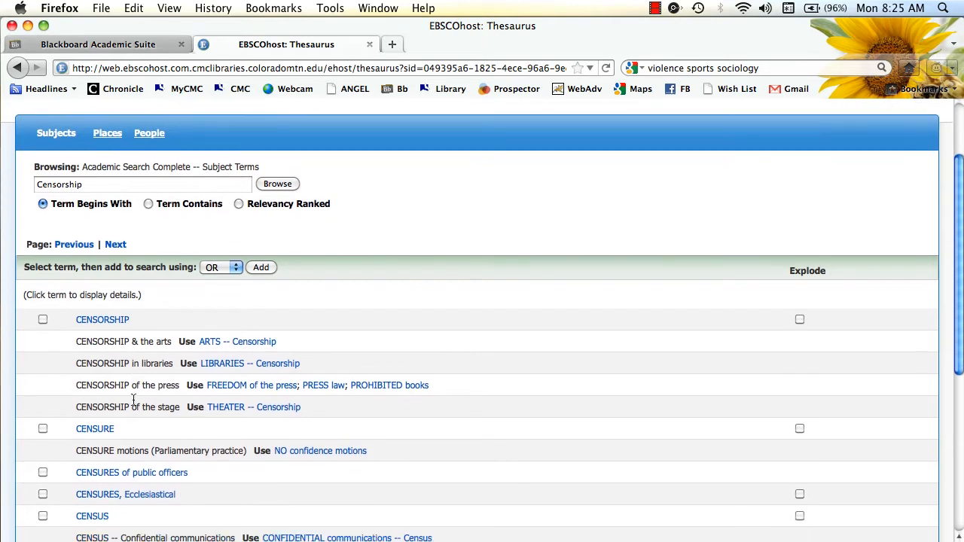
pyautogui.scroll(-2, 133, 401)
pyautogui.scroll(-2, 133, 401)
pyautogui.scroll(3, 133, 402)
pyautogui.scroll(3, 133, 402)
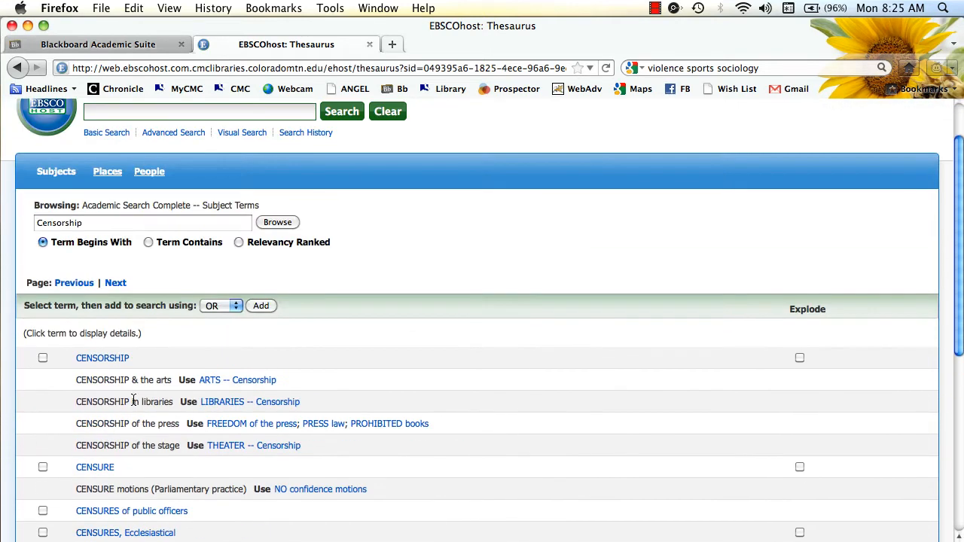
pyautogui.scroll(1, 133, 402)
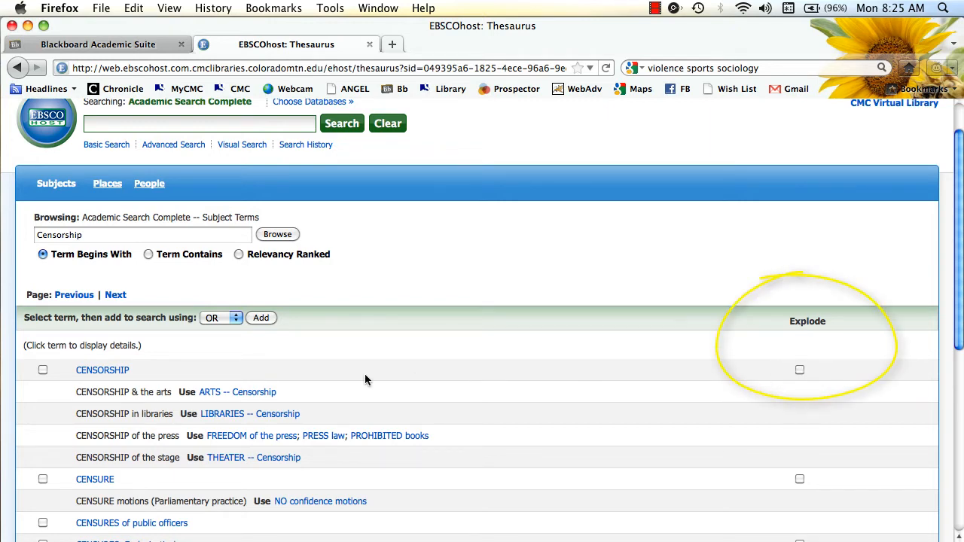
# - View the CENSORSHIP thesaurus entry with its scope note and related terms
pyautogui.click(102, 370)
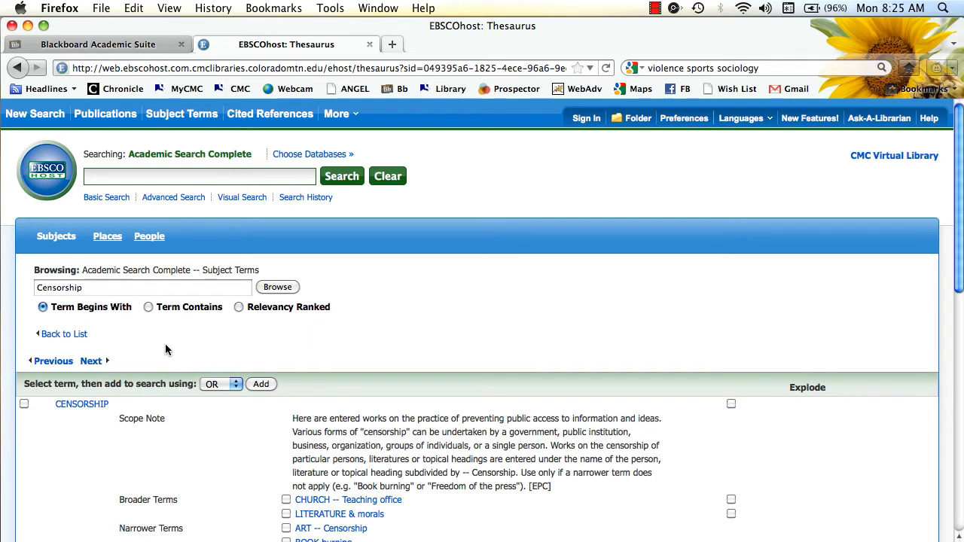
pyautogui.scroll(-1, 165, 343)
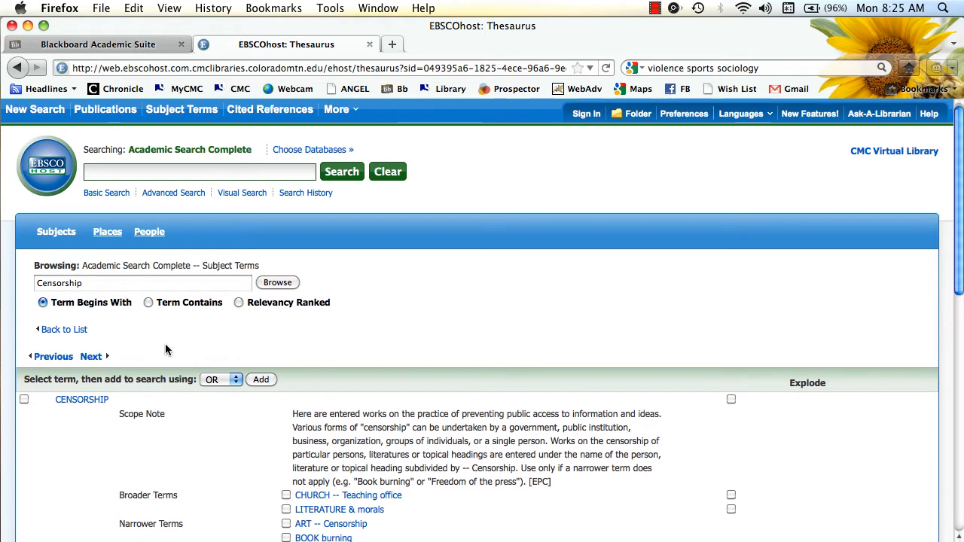
pyautogui.scroll(-3, 165, 344)
pyautogui.scroll(-3, 165, 343)
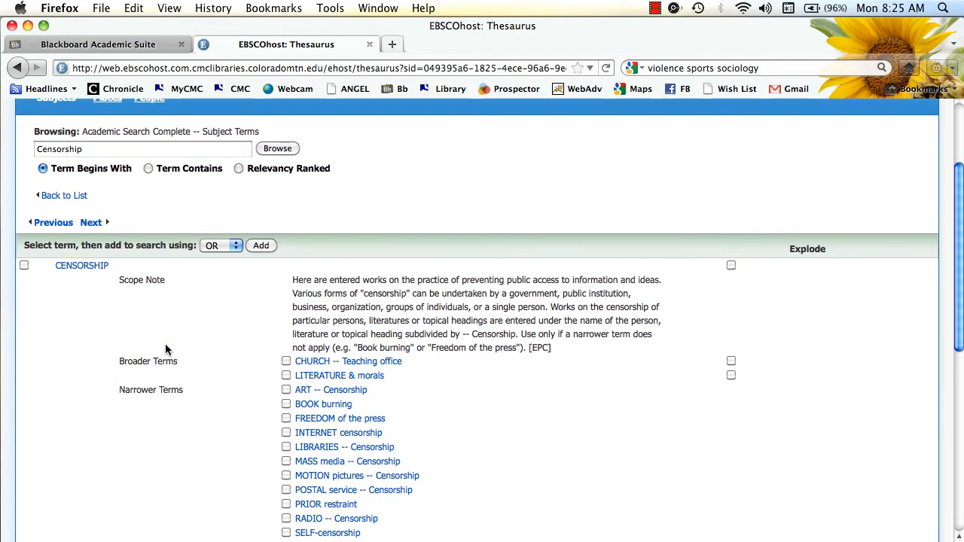
pyautogui.scroll(-2, 165, 343)
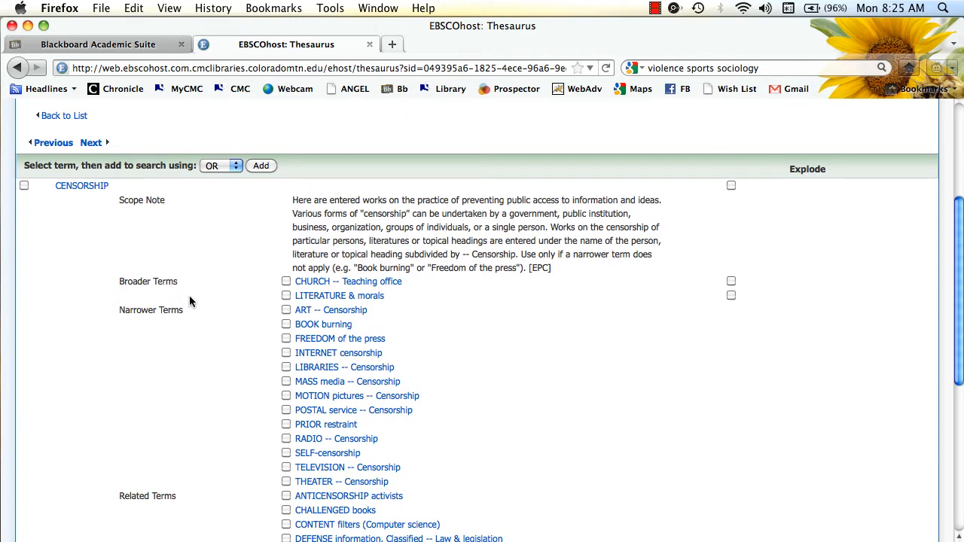
pyautogui.scroll(-2, 189, 295)
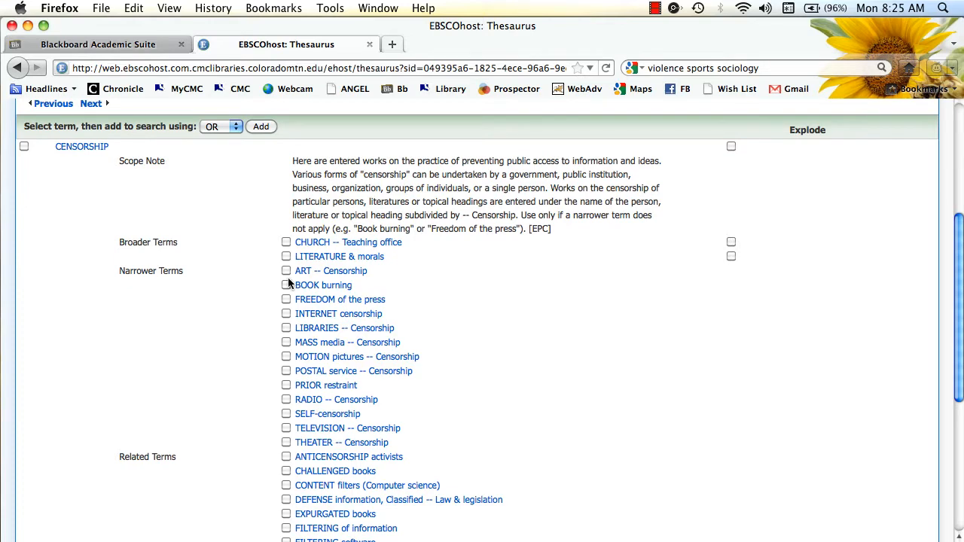
pyautogui.scroll(-2, 326, 286)
pyautogui.scroll(-2, 325, 286)
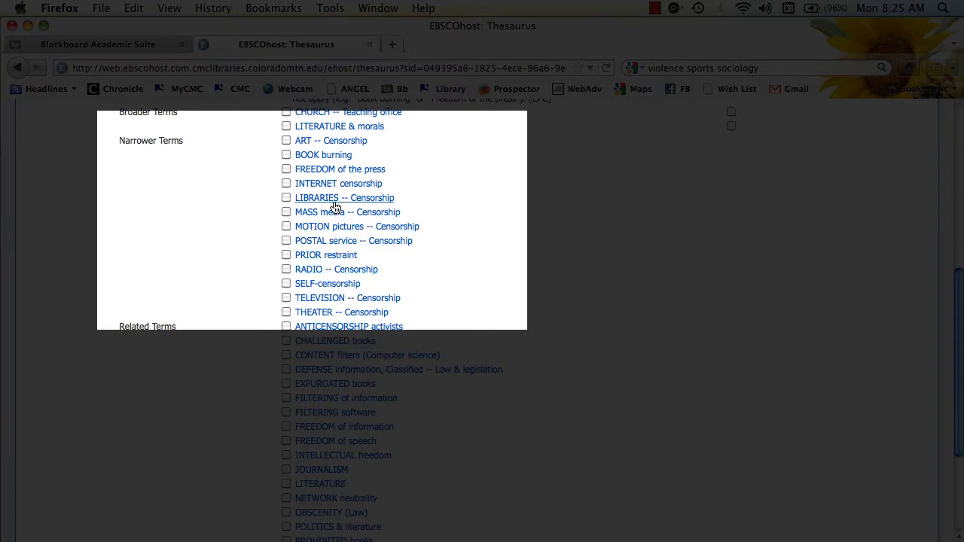
pyautogui.scroll(-5, 201, 276)
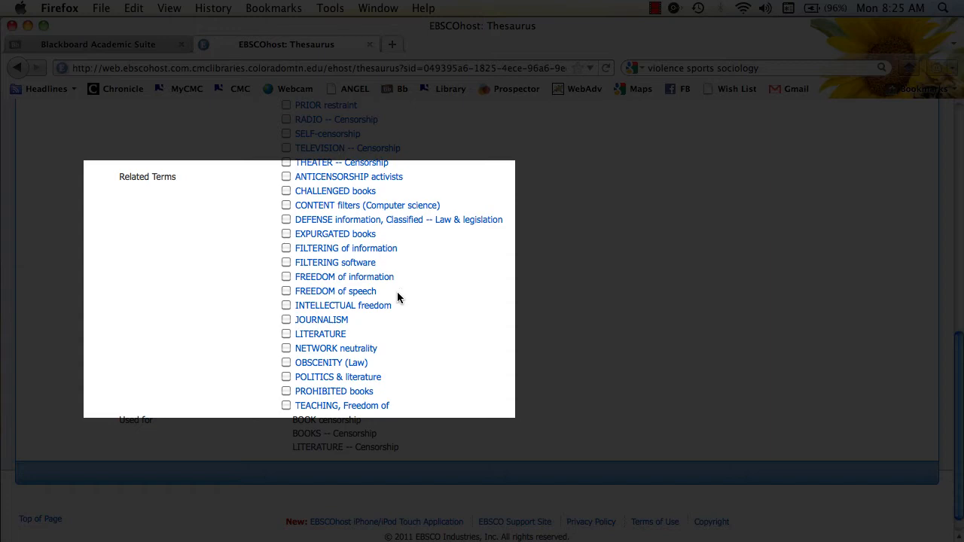
pyautogui.scroll(5, 397, 295)
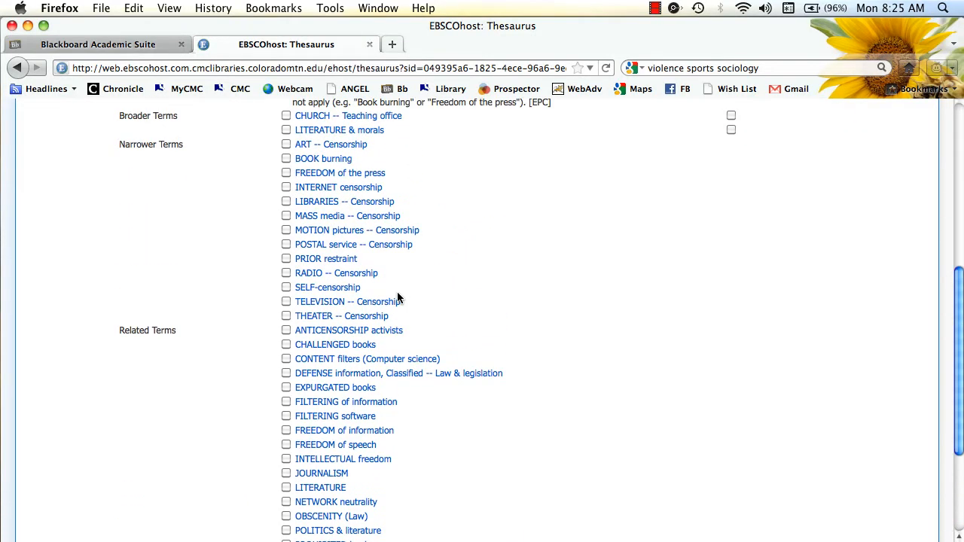
pyautogui.scroll(3, 397, 295)
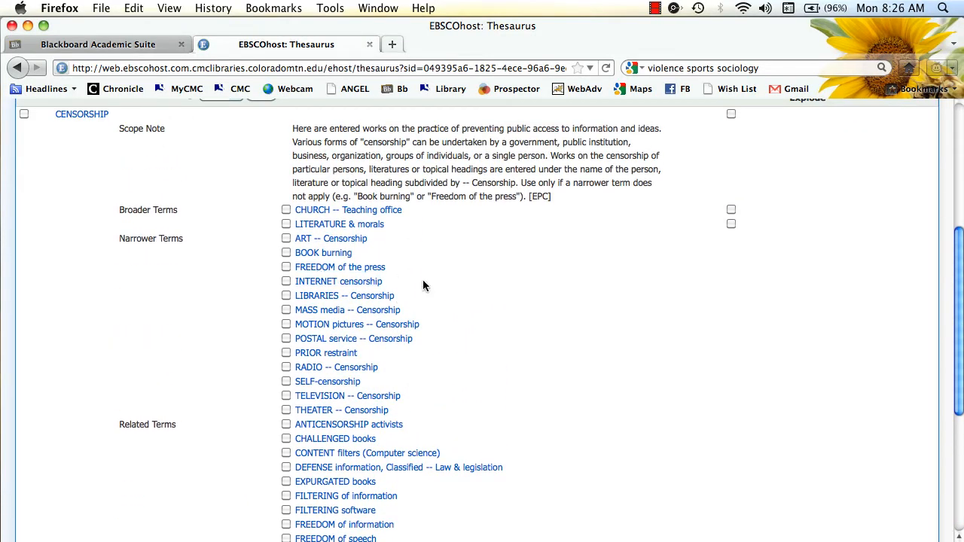
# - Explore MASS media -- Censorship and BLACKLISTING of authors, selecting the latter
pyautogui.click(384, 310)
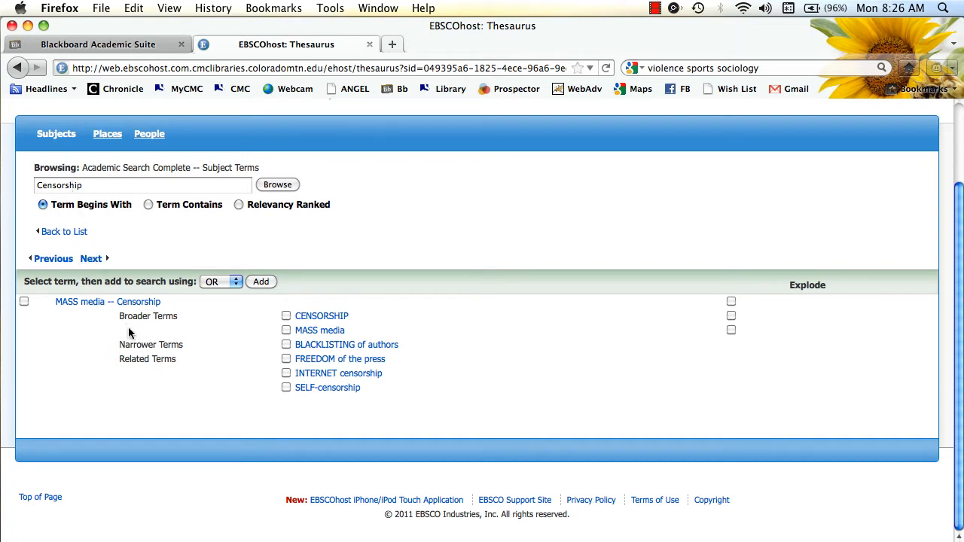
pyautogui.click(351, 347)
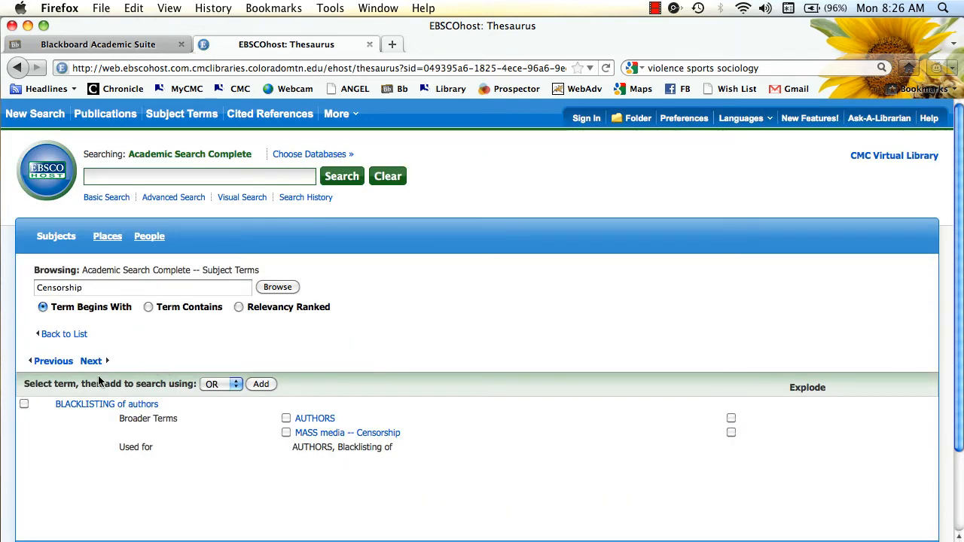
pyautogui.click(25, 405)
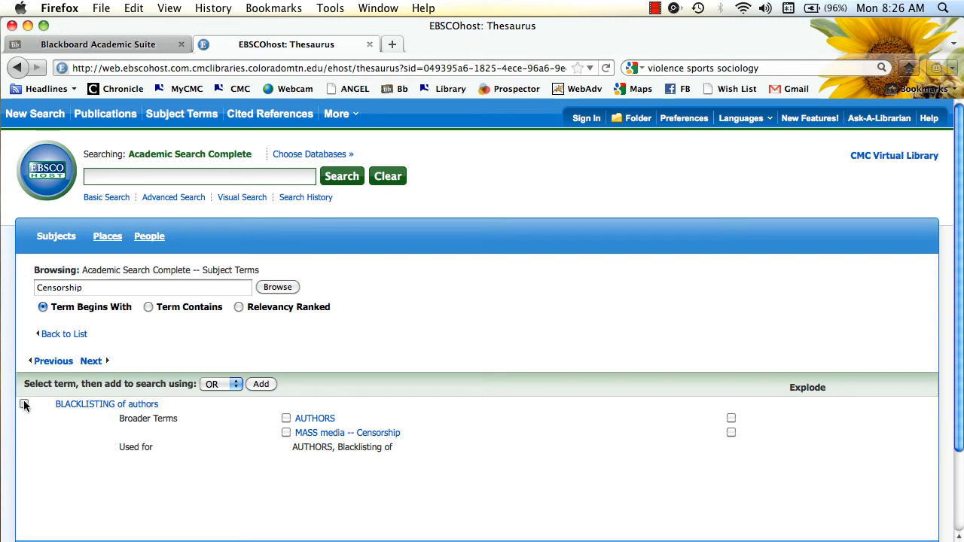
# - Add BLACKLISTING of authors AND MASS media -- Censorship to the search query
pyautogui.click(222, 384)
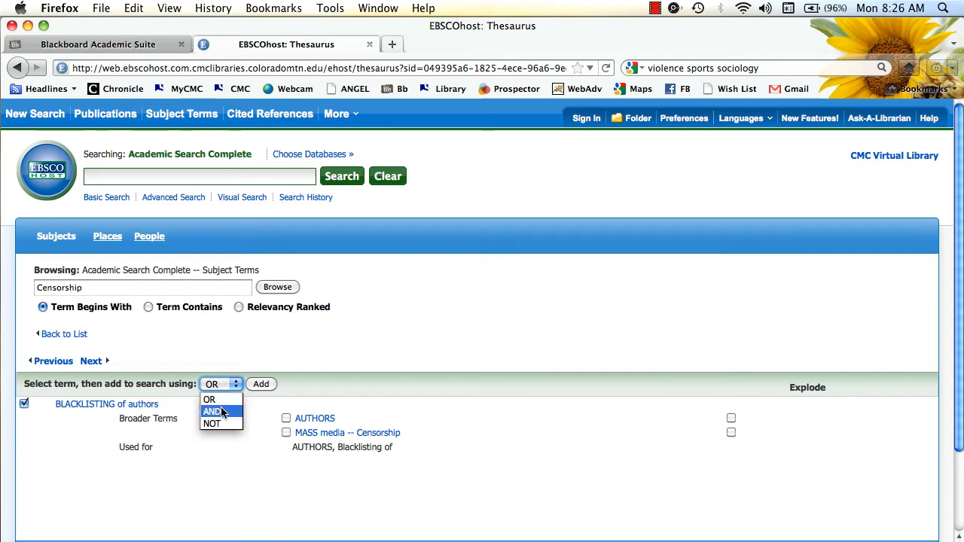
pyautogui.click(222, 412)
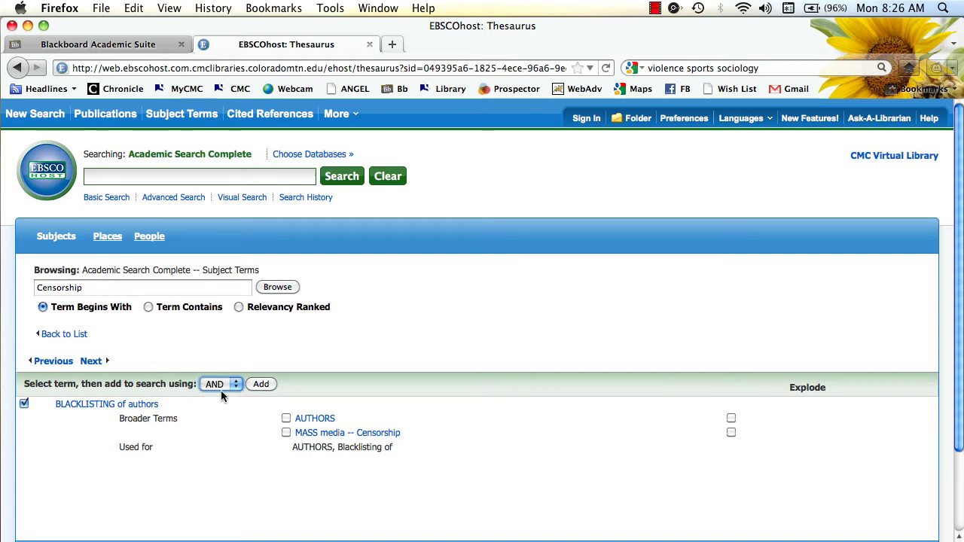
pyautogui.click(286, 433)
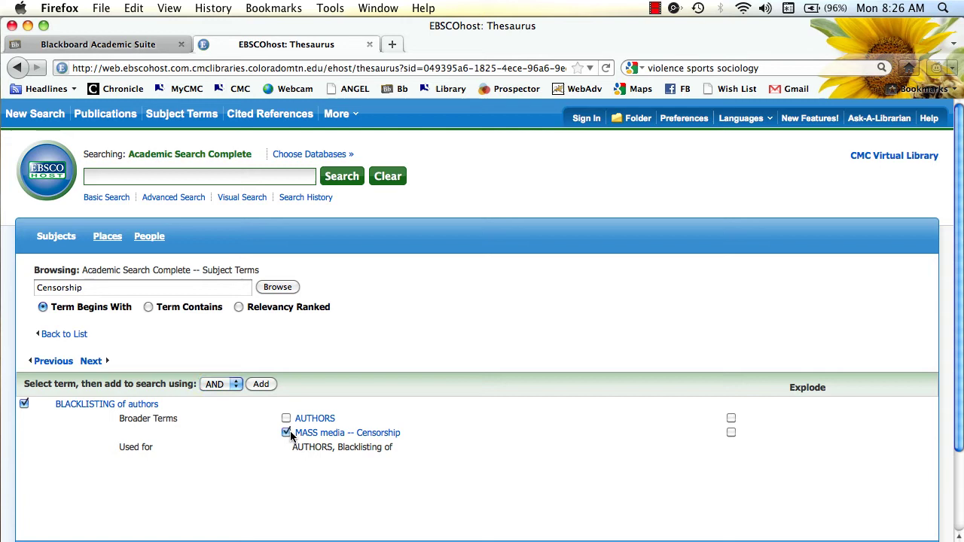
pyautogui.click(261, 384)
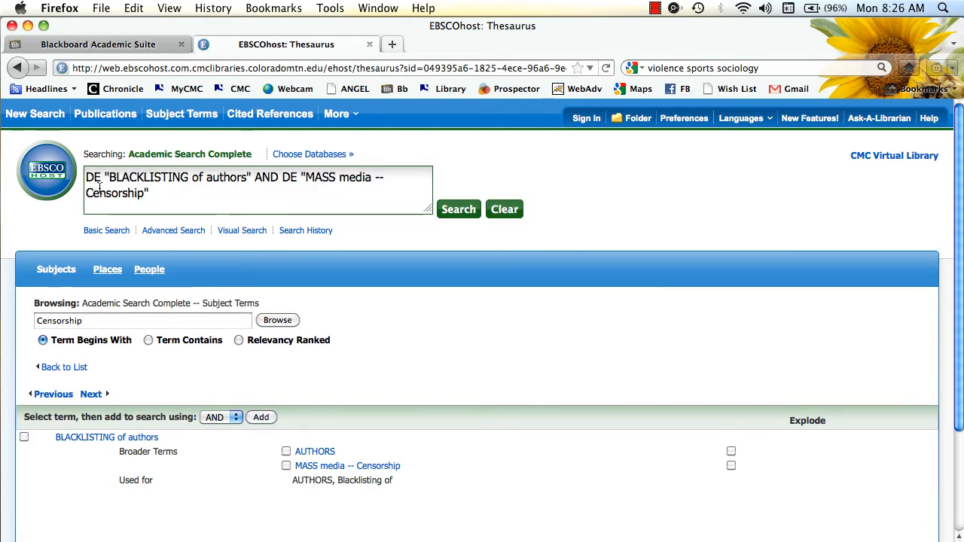
# - Run the combined subject search returning 44 results
pyautogui.click(459, 209)
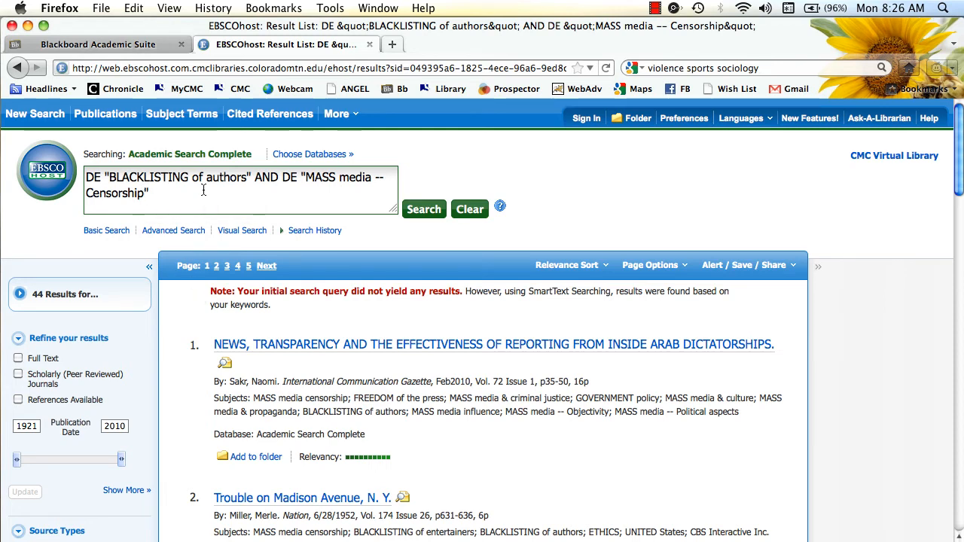
pyautogui.scroll(-4, 200, 301)
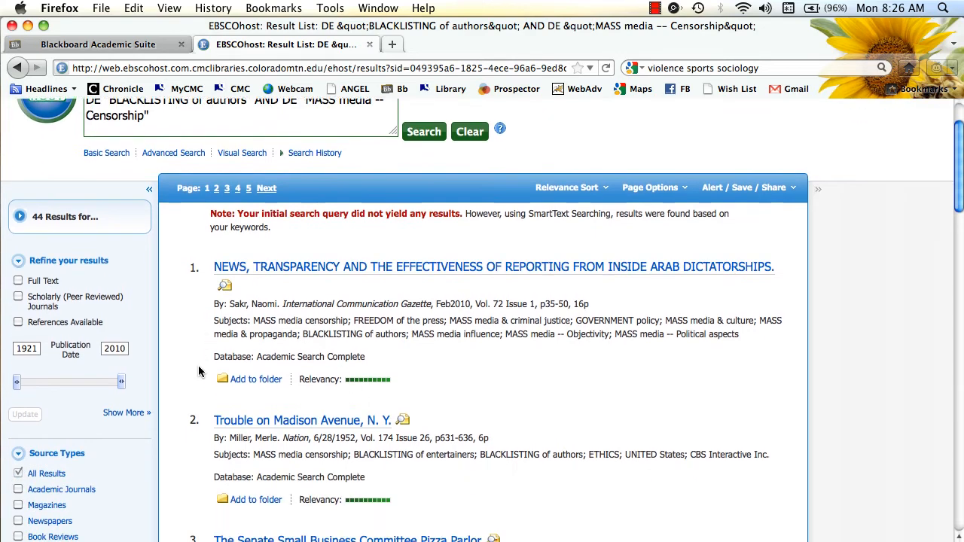
pyautogui.scroll(-4, 200, 370)
pyautogui.scroll(-3, 200, 371)
pyautogui.scroll(-3, 200, 371)
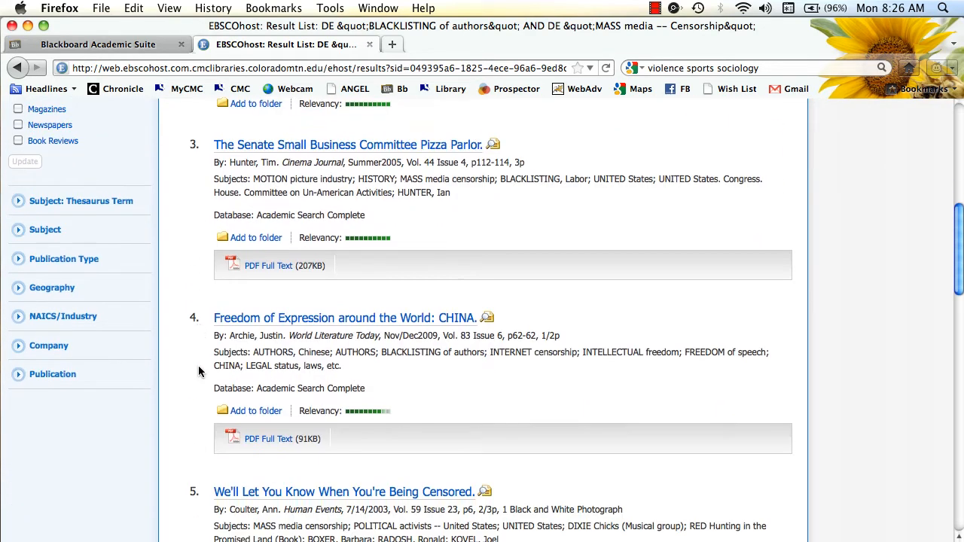
pyautogui.scroll(-2, 200, 370)
pyautogui.scroll(-3, 199, 370)
pyautogui.scroll(-2, 199, 371)
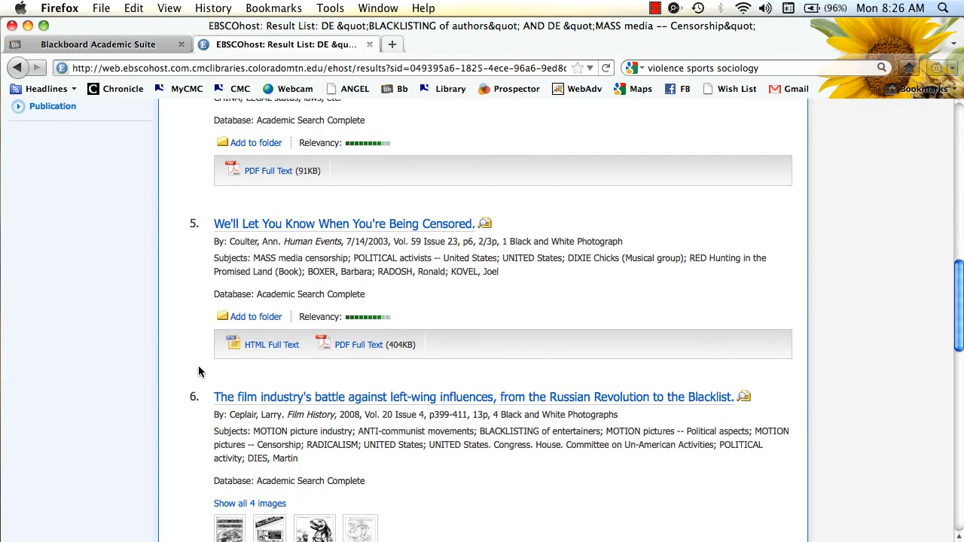
pyautogui.scroll(-2, 199, 371)
pyautogui.scroll(8, 200, 370)
pyautogui.scroll(8, 200, 371)
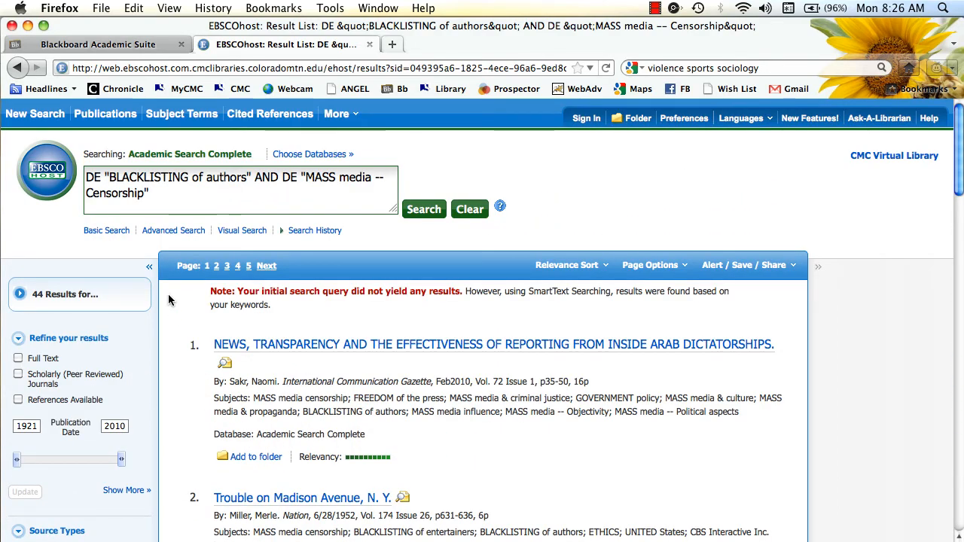
# - Browse the thesaurus for subject terms containing 'violence'
pyautogui.click(181, 113)
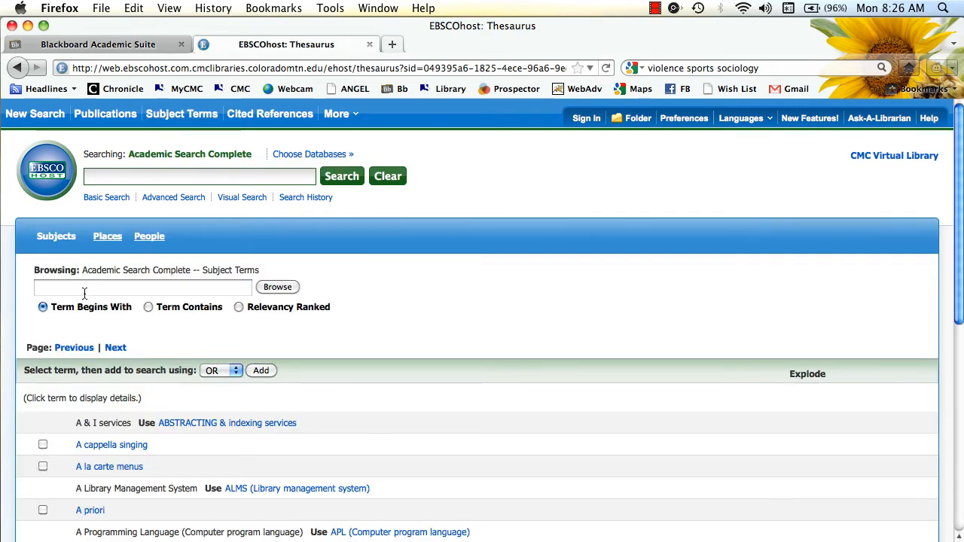
pyautogui.click(82, 294)
pyautogui.write('iolence')
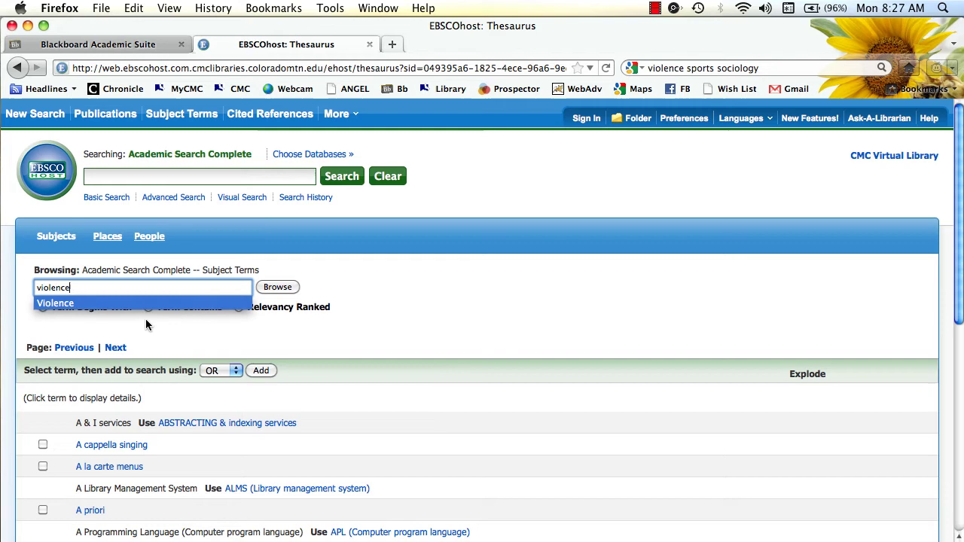
pyautogui.click(146, 327)
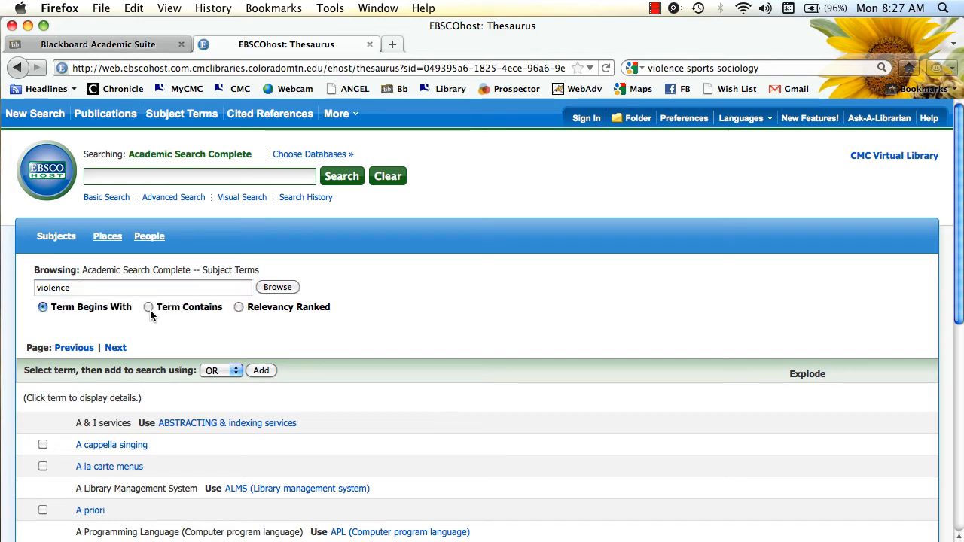
pyautogui.click(148, 307)
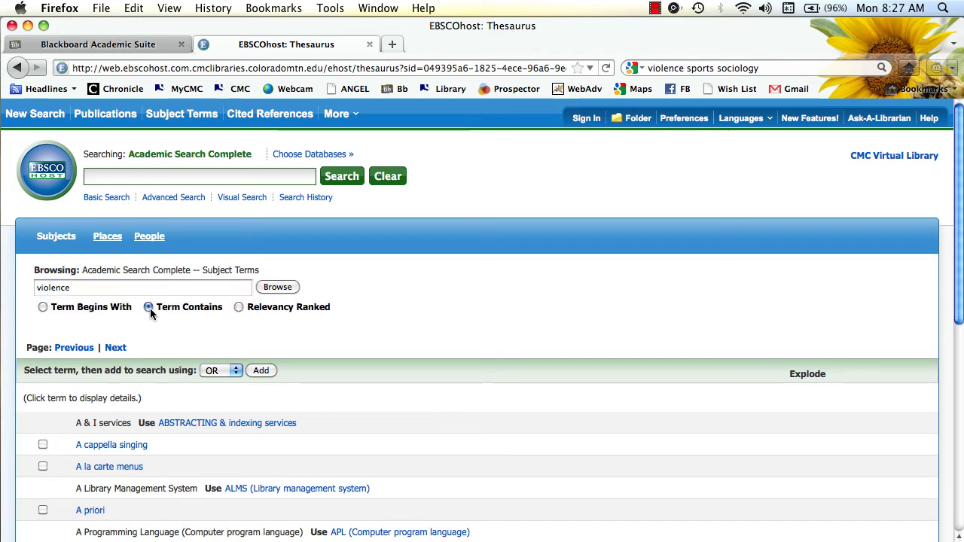
pyautogui.click(277, 287)
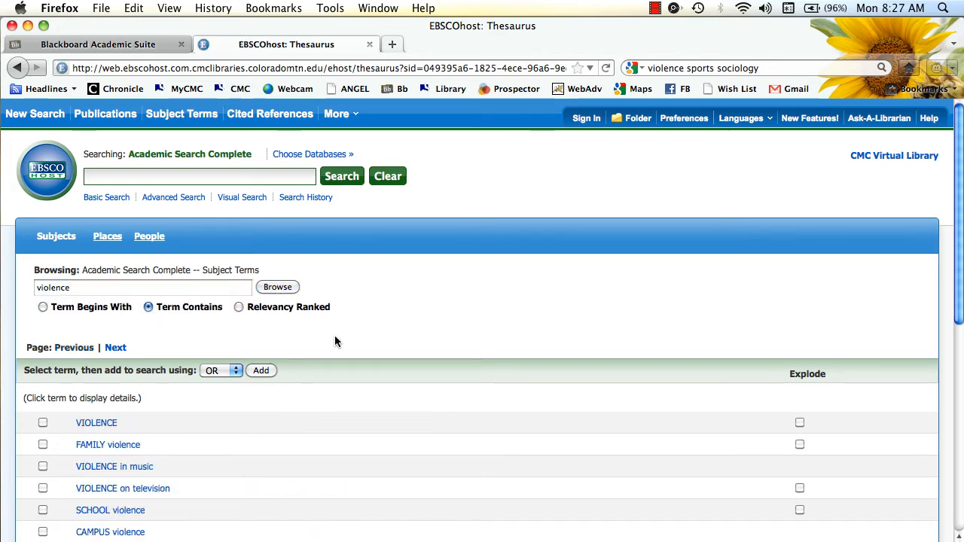
pyautogui.scroll(-2, 211, 444)
pyautogui.scroll(-2, 211, 444)
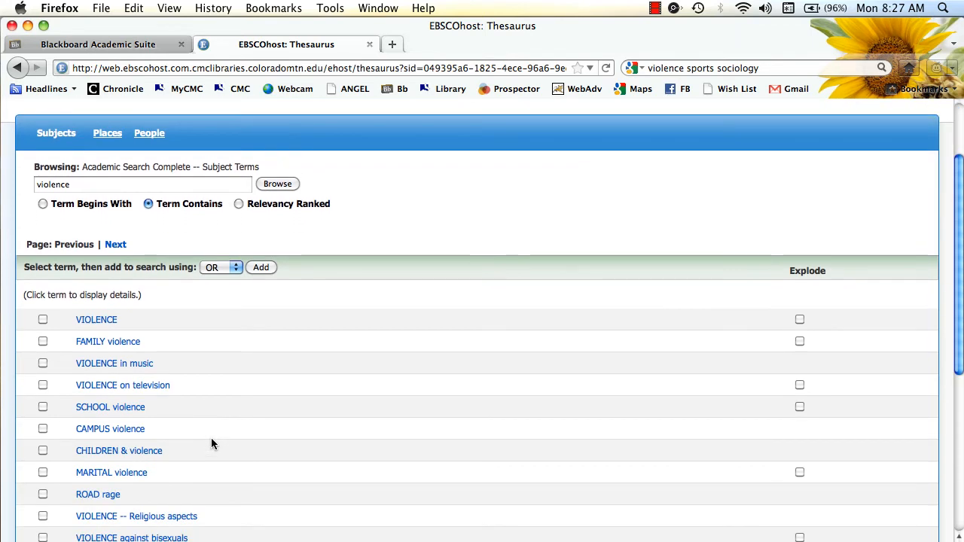
pyautogui.scroll(-2, 211, 444)
pyautogui.scroll(-2, 211, 443)
pyautogui.scroll(-2, 211, 444)
pyautogui.scroll(-2, 211, 444)
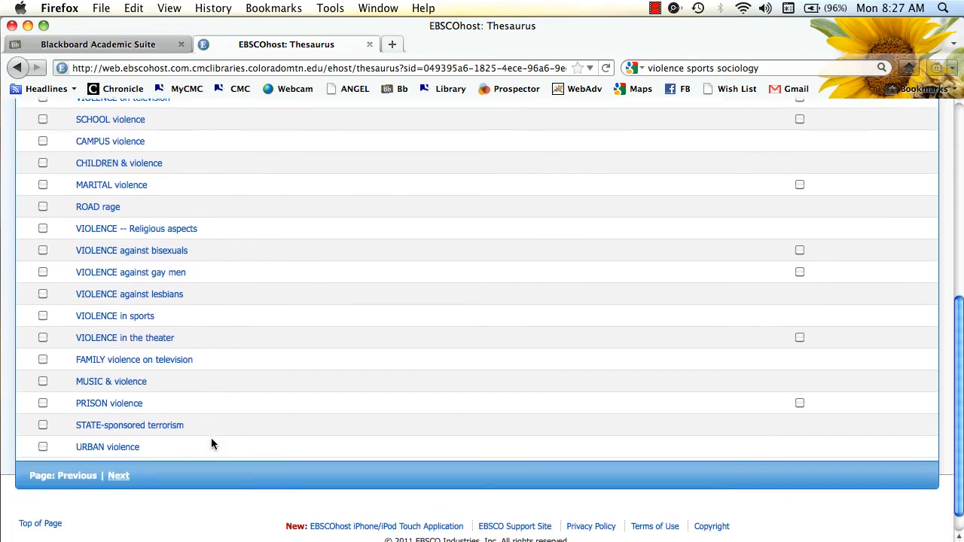
pyautogui.scroll(1, 211, 444)
pyautogui.scroll(1, 211, 443)
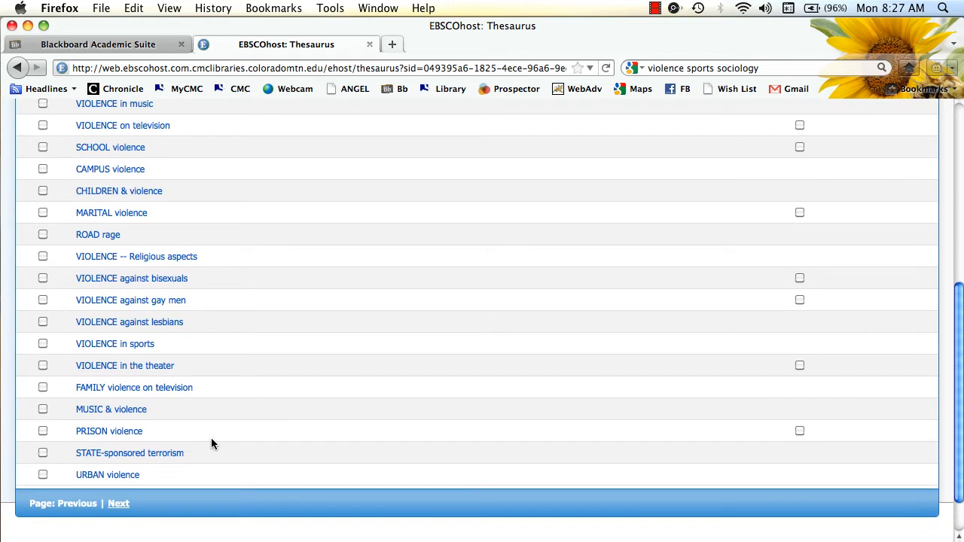
pyautogui.scroll(2, 211, 444)
pyautogui.scroll(1, 210, 444)
pyautogui.scroll(2, 211, 444)
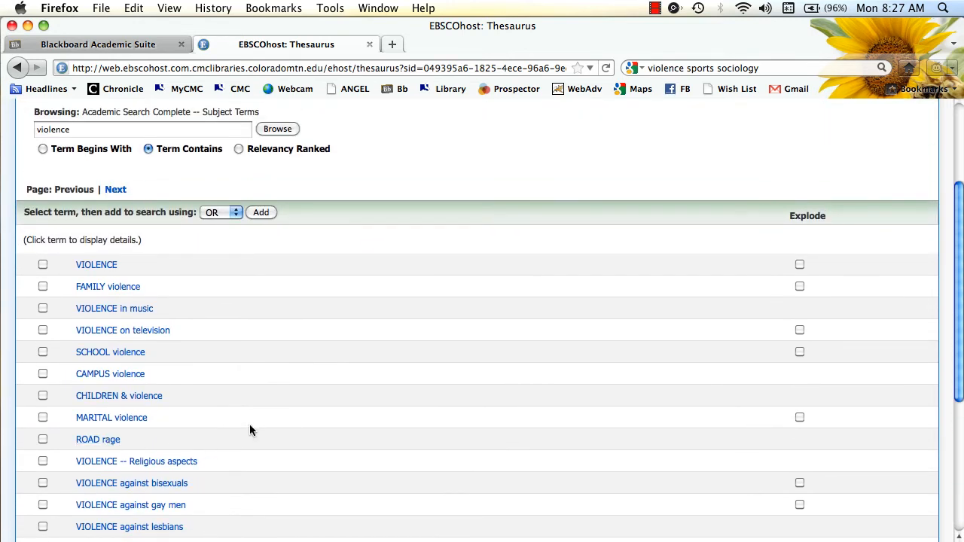
pyautogui.scroll(1, 249, 424)
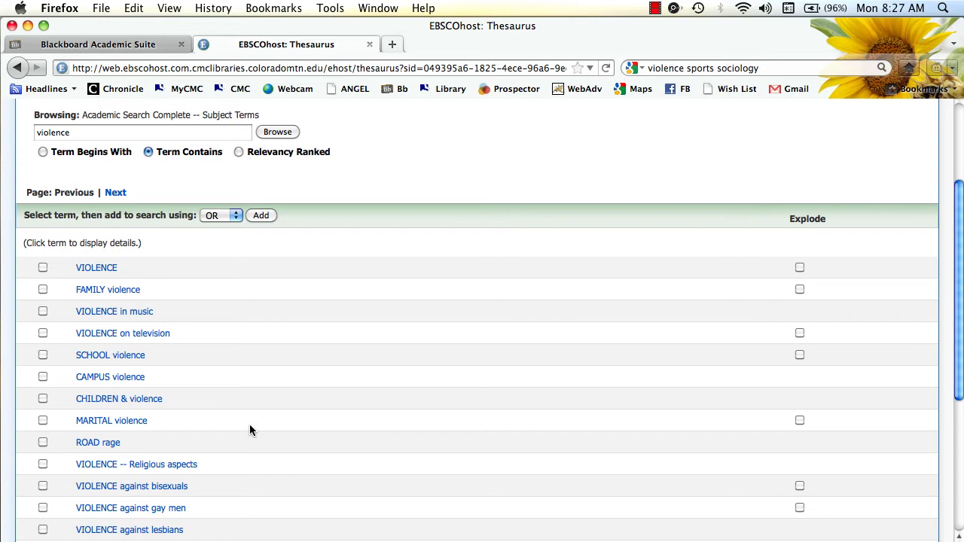
# - View the ROAD rage thesaurus entry with its broader and related terms
pyautogui.click(95, 444)
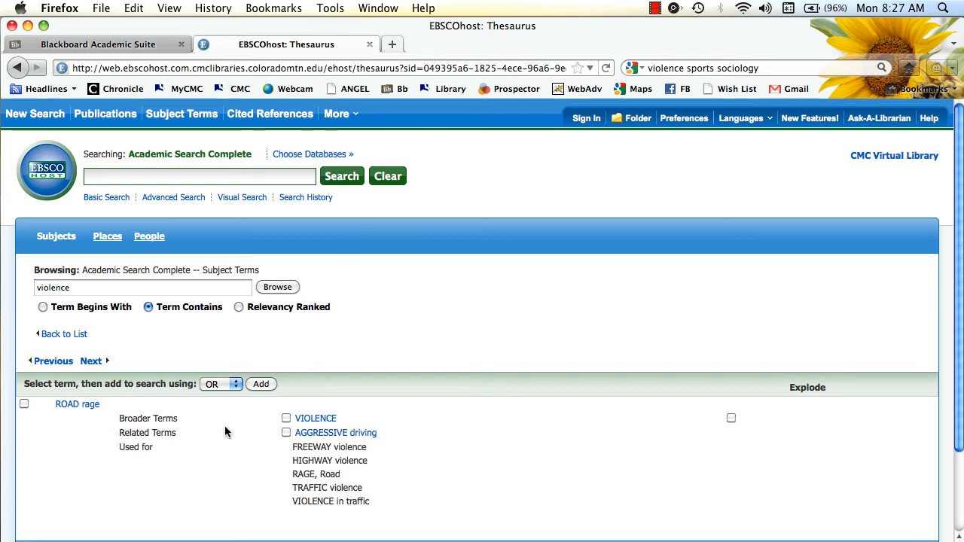
# - Run a Google search for 'violence road rage' in a new tab
pyautogui.click(393, 44)
pyautogui.click(680, 68)
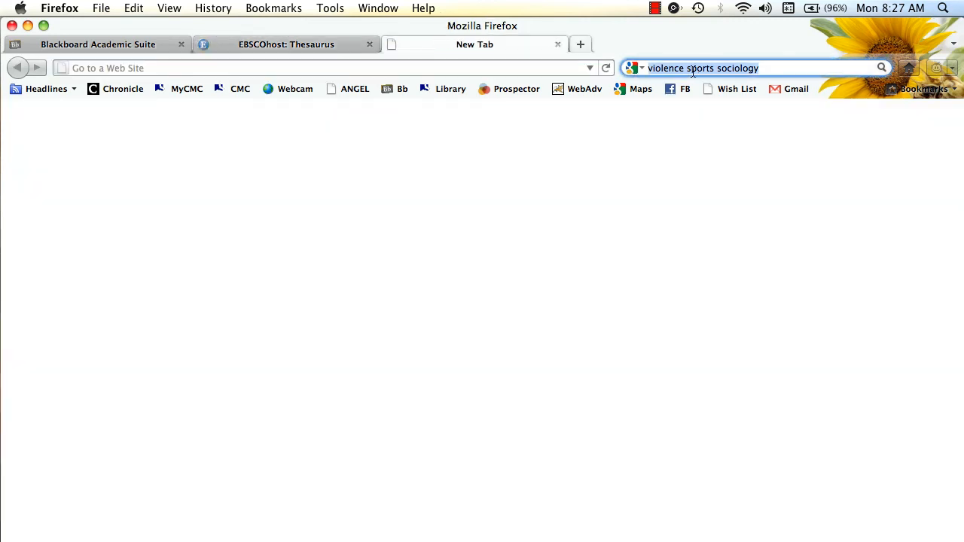
pyautogui.write('violence ')
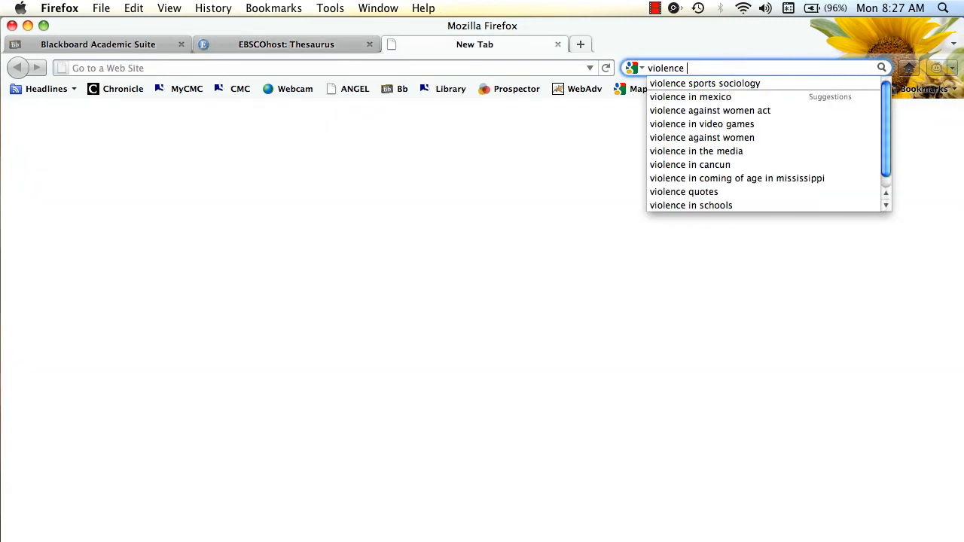
pyautogui.write('road rage')
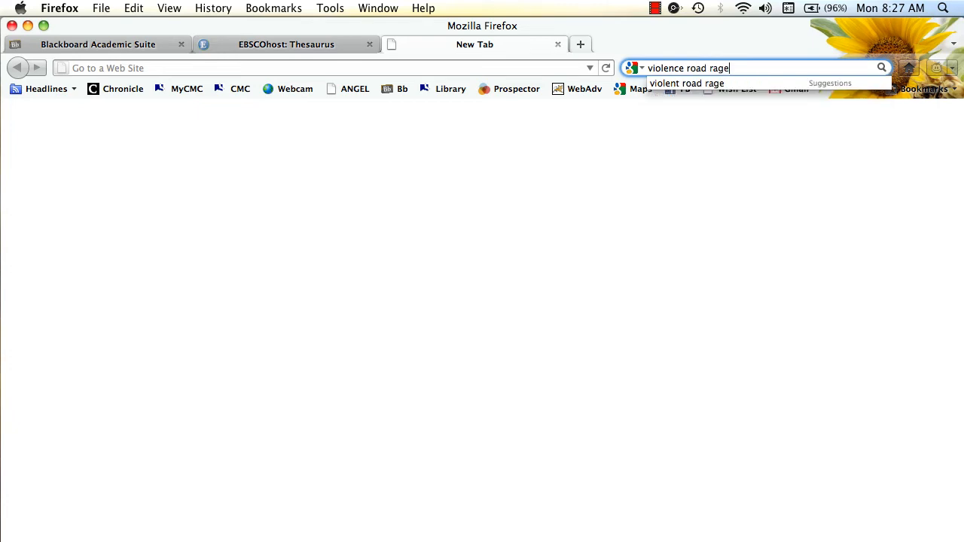
pyautogui.press('Return')
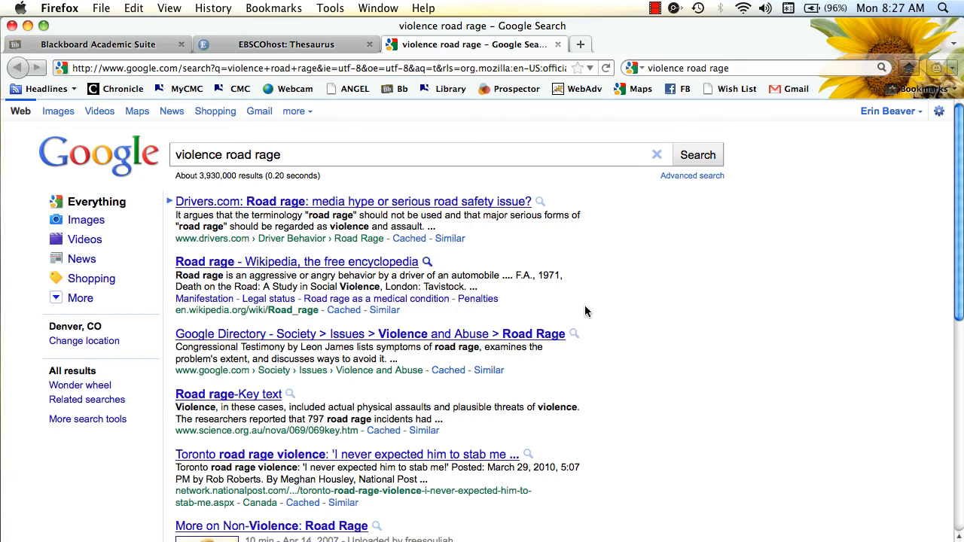
pyautogui.scroll(-3, 633, 314)
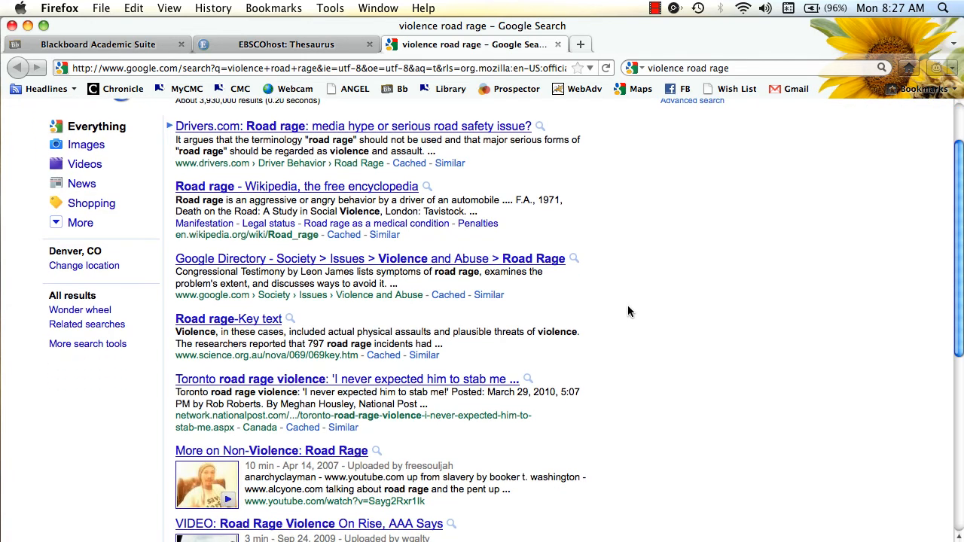
# - Open the Google Directory Road Rage category under Society > Issues > Violence and Abuse
pyautogui.click(224, 259)
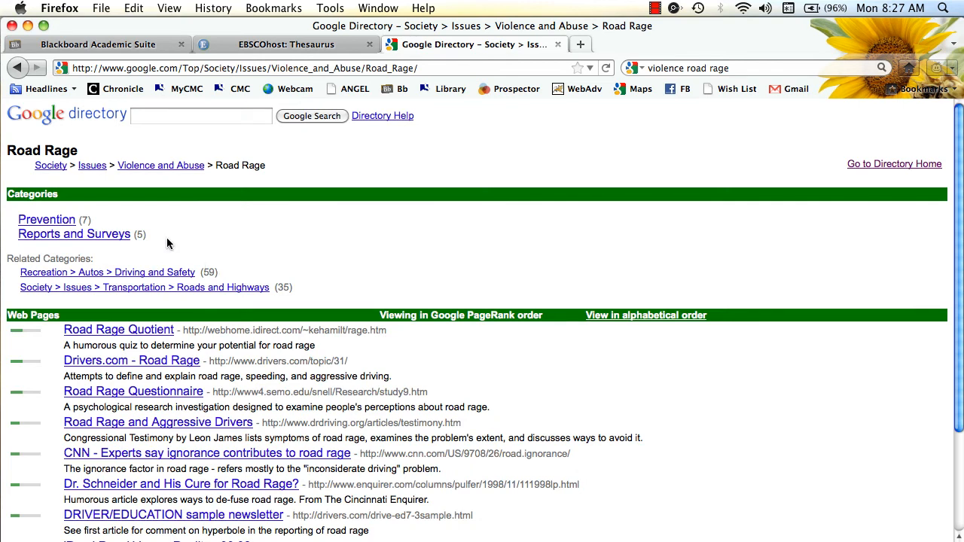
pyautogui.scroll(-1, 236, 220)
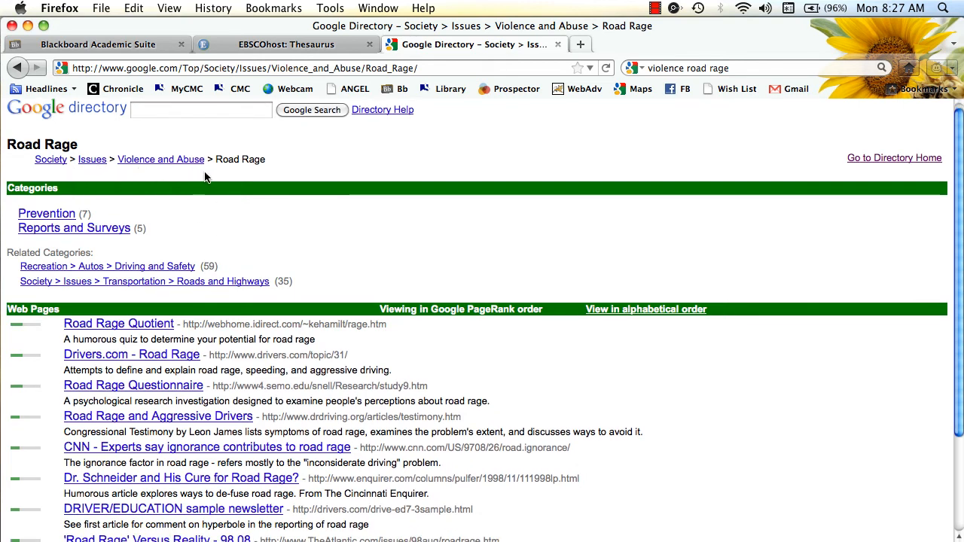
pyautogui.scroll(-1, 244, 186)
pyautogui.scroll(-3, 346, 207)
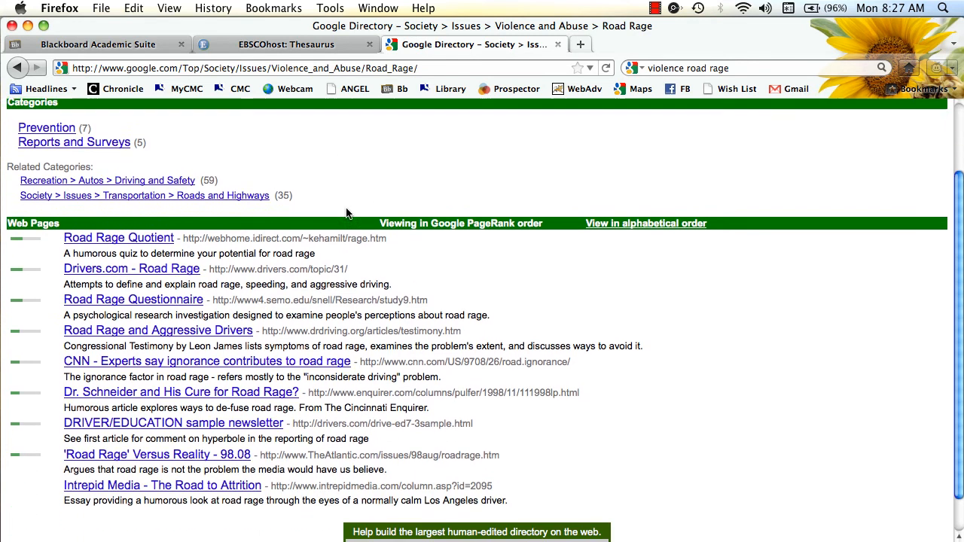
pyautogui.scroll(-2, 346, 207)
pyautogui.scroll(6, 345, 207)
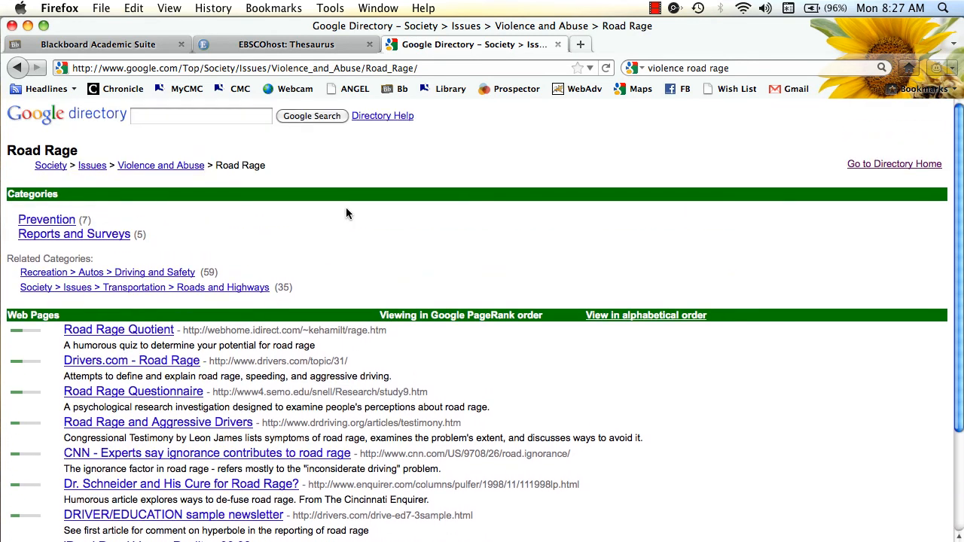
# - Return to the EBSCOhost thesaurus showing the ROAD rage subject entry
pyautogui.click(300, 47)
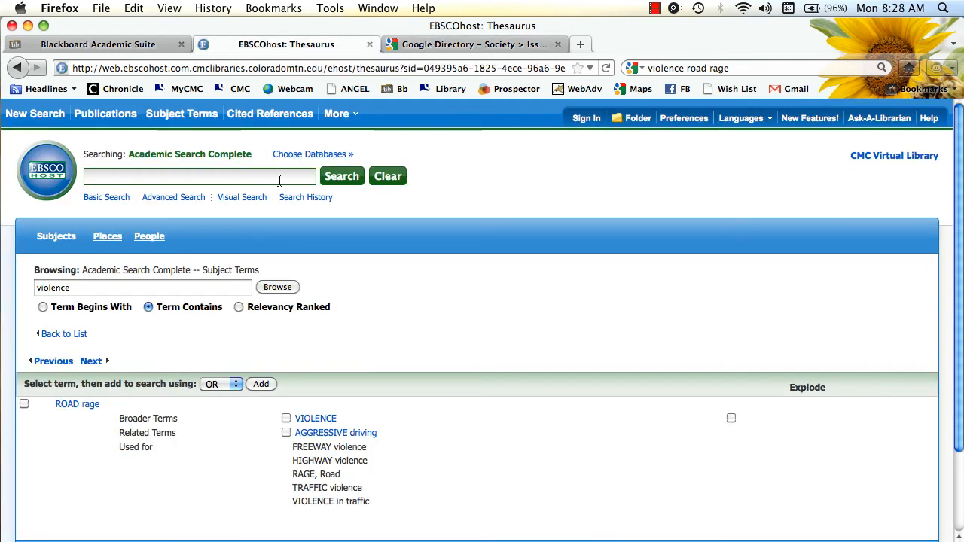